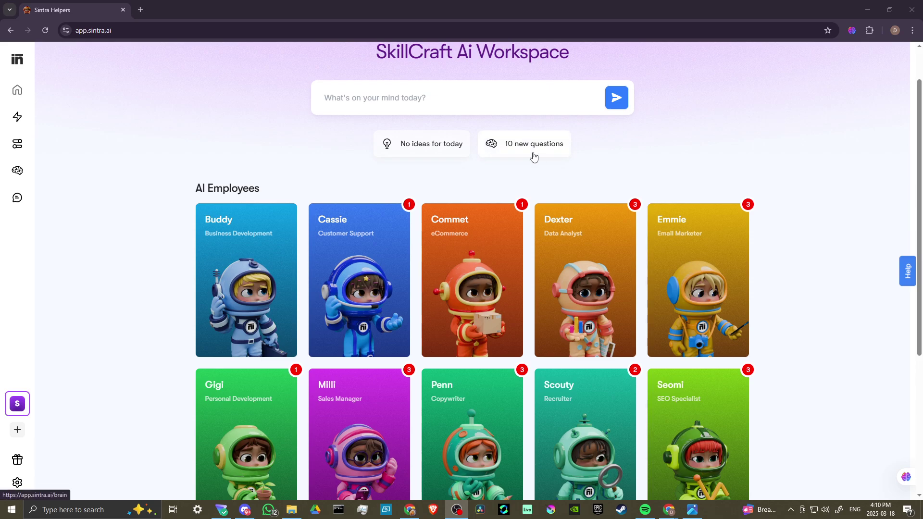
Step: Open the Buddy card under AI Employees to start a Business Development chat
mouse_move(221, 256)
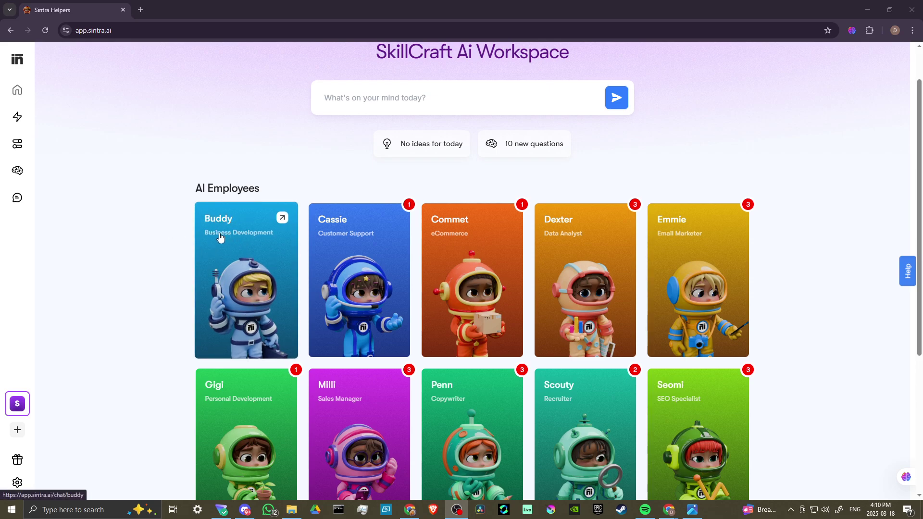
left_click(264, 267)
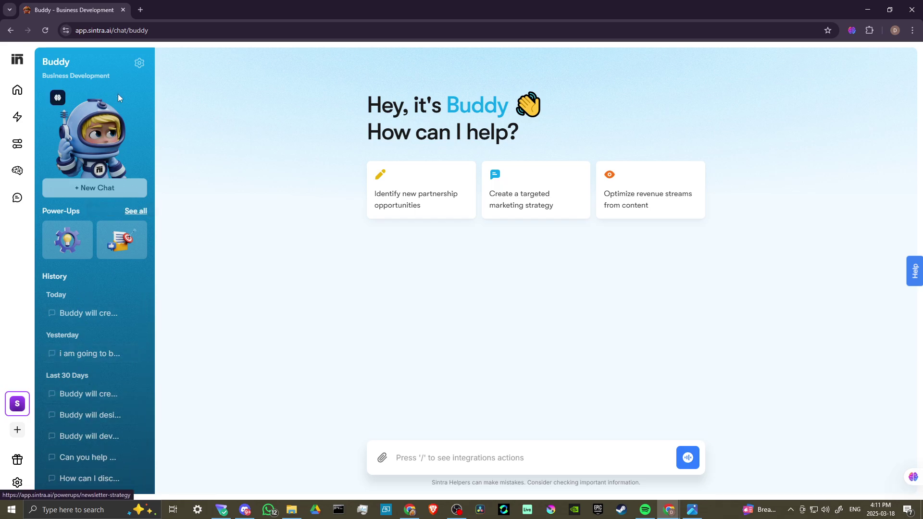
Step: Set Buddy's vibe to Strictly Professional, reveal the empty Custom Instructions, and close the settings
left_click(139, 64)
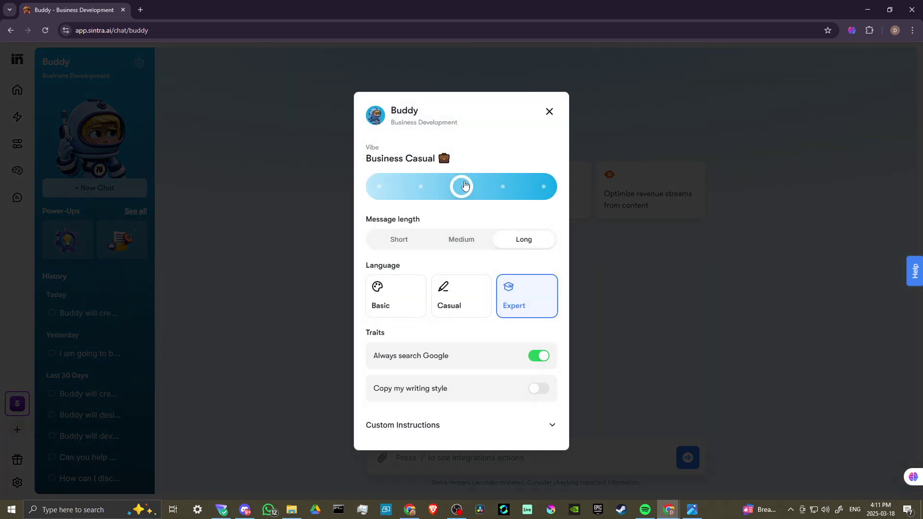
left_click(373, 191)
mouse_move(373, 191)
left_mouse_down()
mouse_move(558, 197)
mouse_move(362, 189)
left_mouse_up()
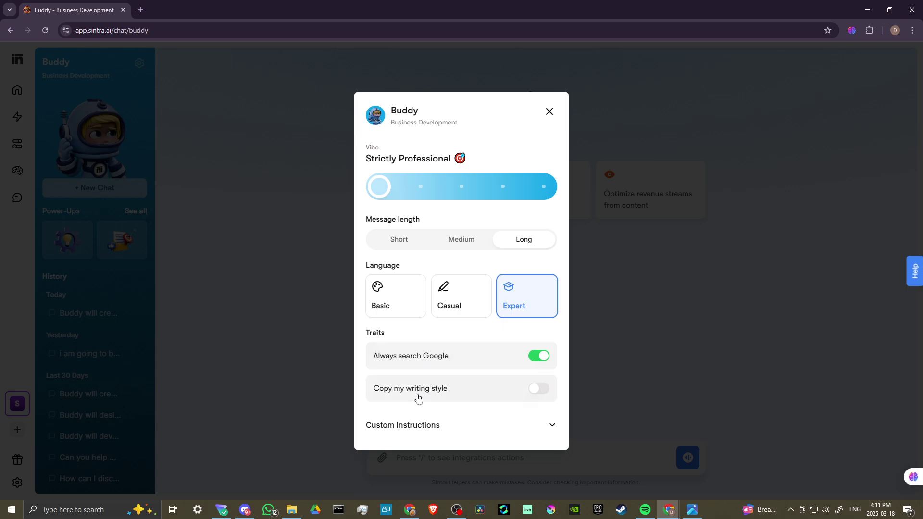
left_click(443, 428)
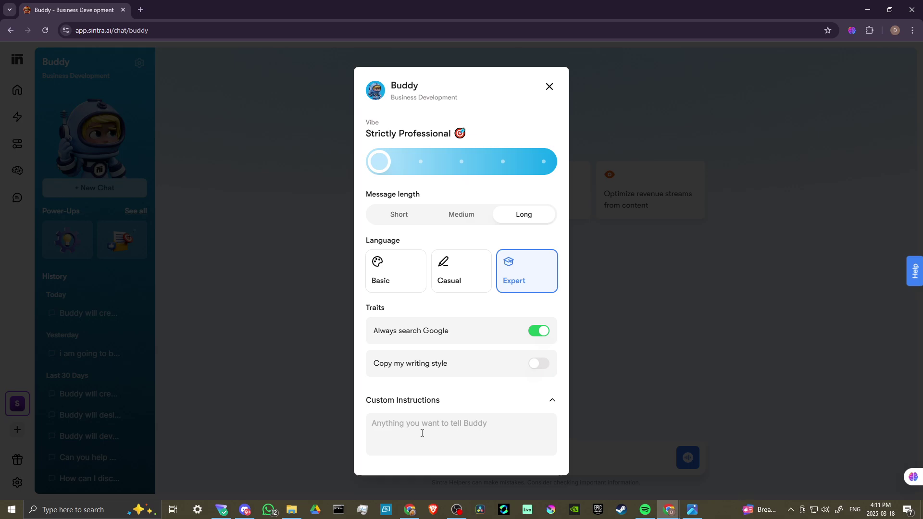
left_click(550, 87)
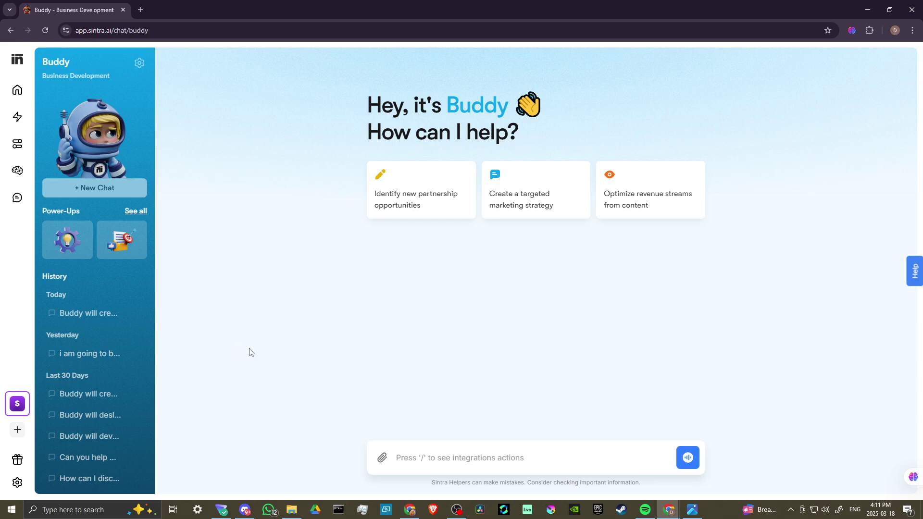
Step: Browse the stored knowledge entries on the Brain AI page, then return to the workspace home
left_click(17, 170)
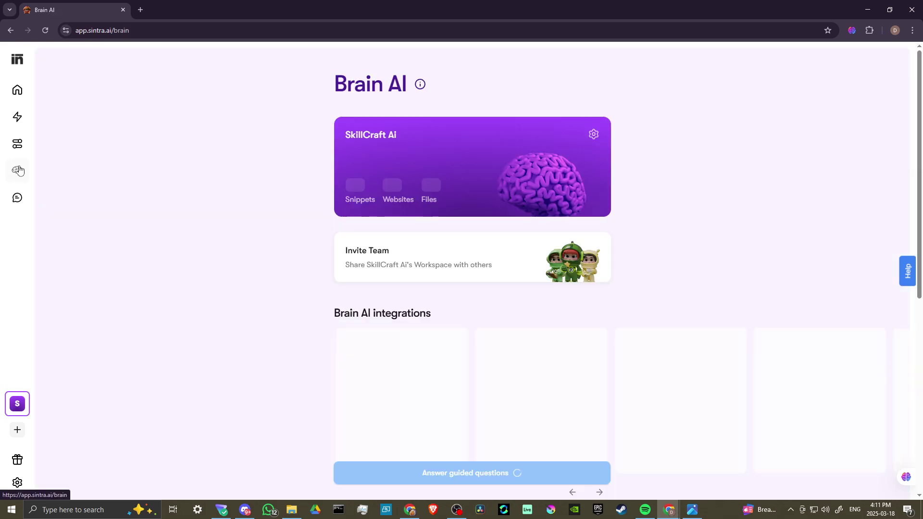
scroll(262, 308, "down", 8)
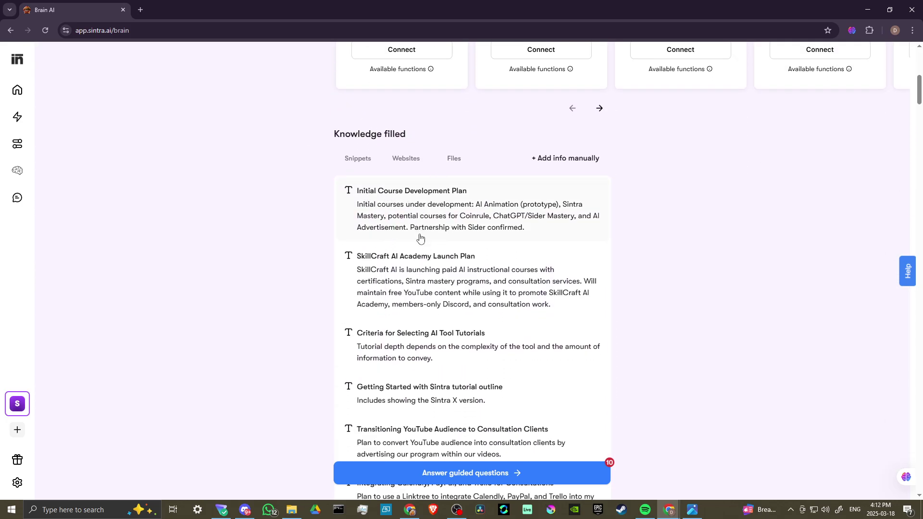
scroll(403, 294, "down", 3)
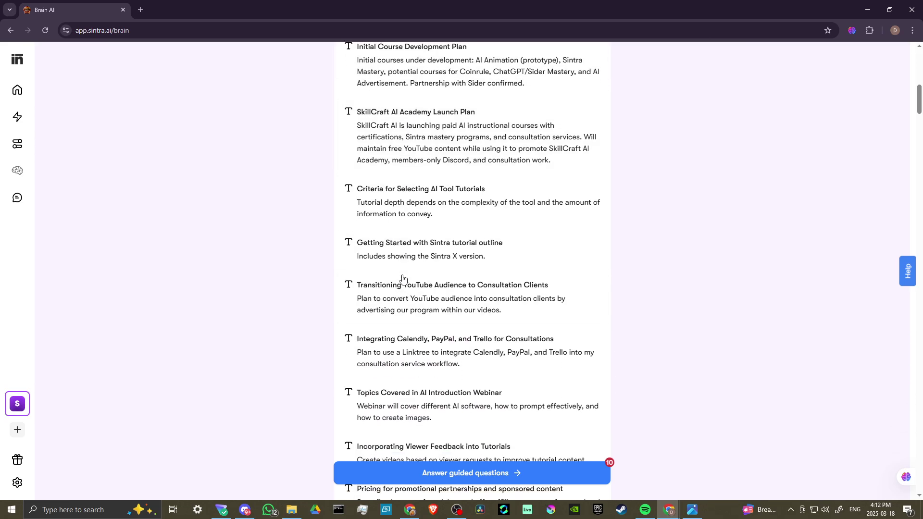
scroll(403, 282, "down", 2)
scroll(404, 281, "down", 2)
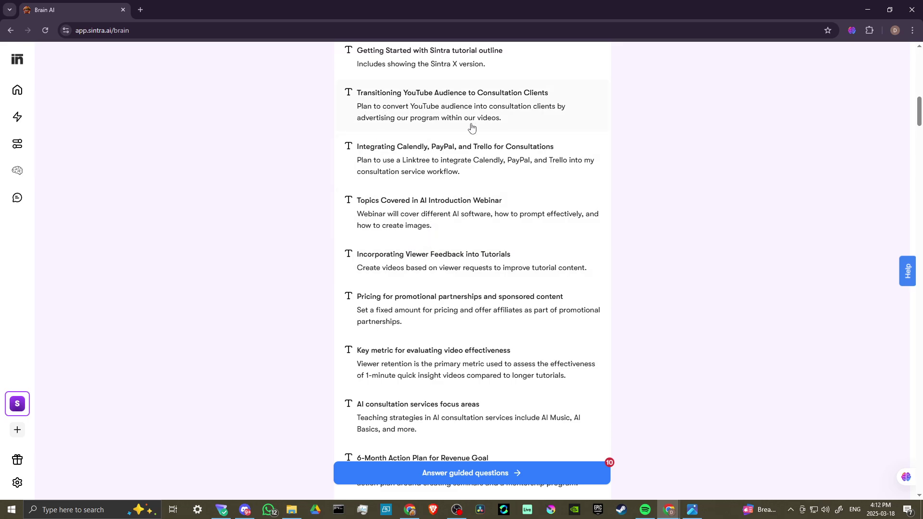
scroll(408, 278, "up", 1)
scroll(409, 278, "up", 3)
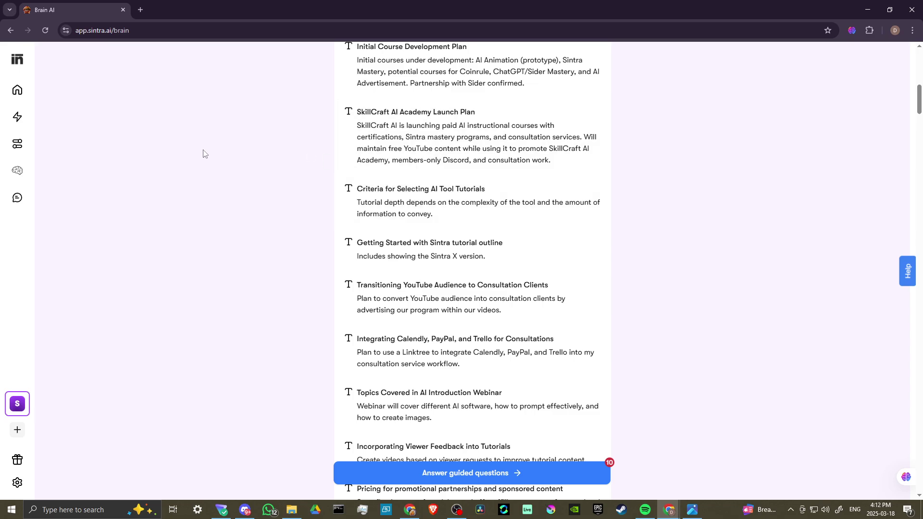
left_click(18, 59)
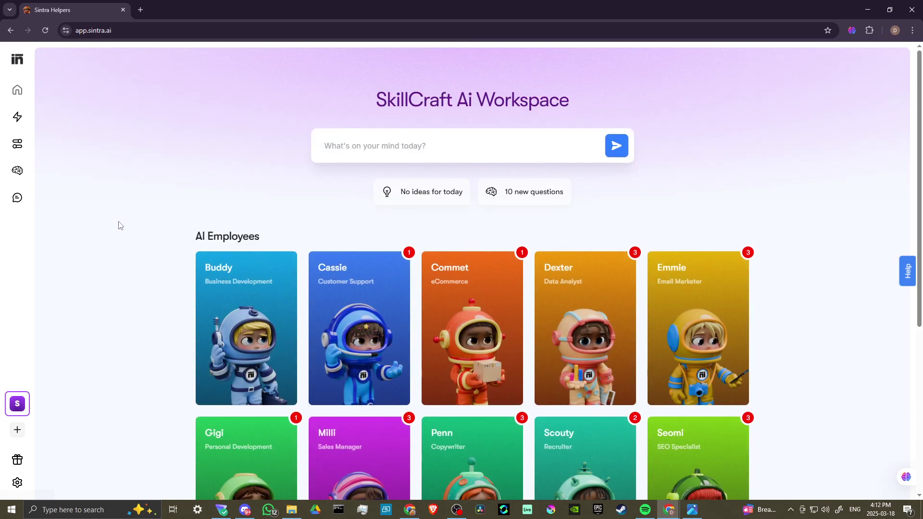
Step: Reopen Buddy's chat and load the 'Identify new partnership opportunities' suggestion as the prompt
scroll(119, 225, "down", 3)
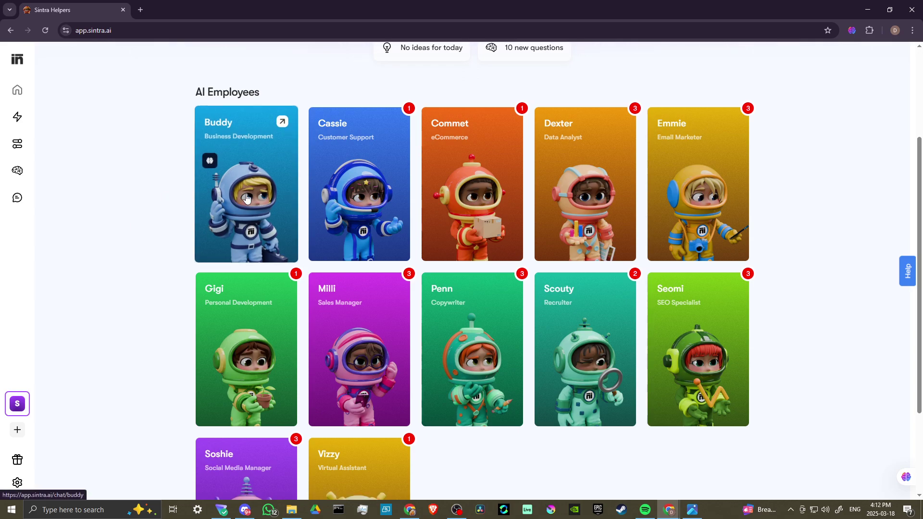
left_click(247, 198)
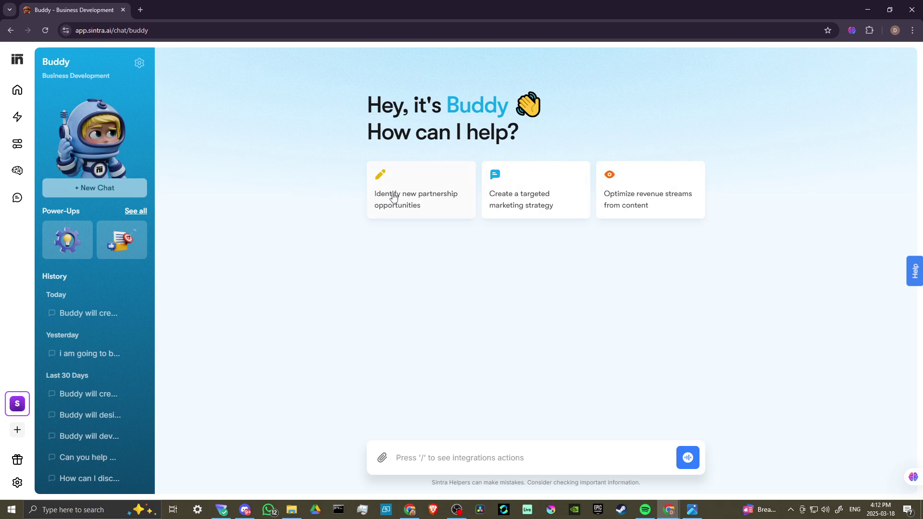
left_click(424, 192)
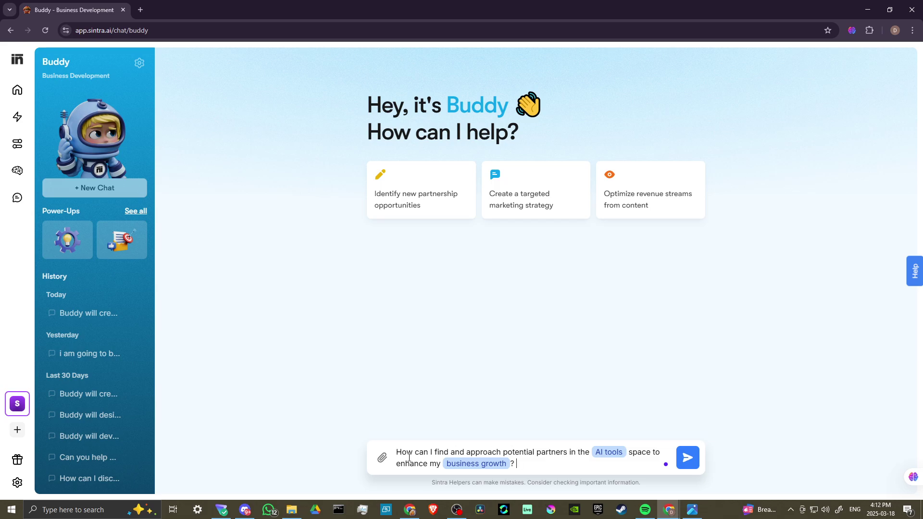
Step: Send Buddy the question about finding AI tools partners for business growth
key("Return")
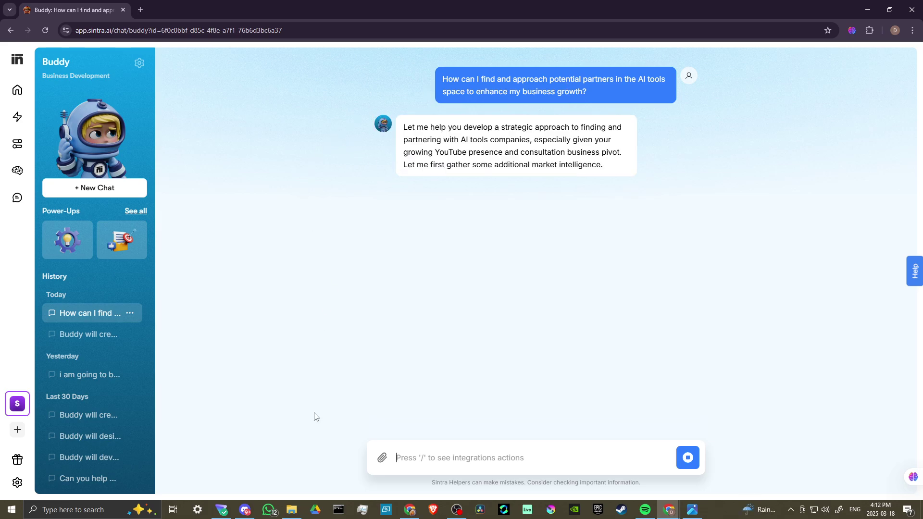
Step: Browse all of Buddy's Power-Up cards and open the Business Idea Generator
left_click(136, 212)
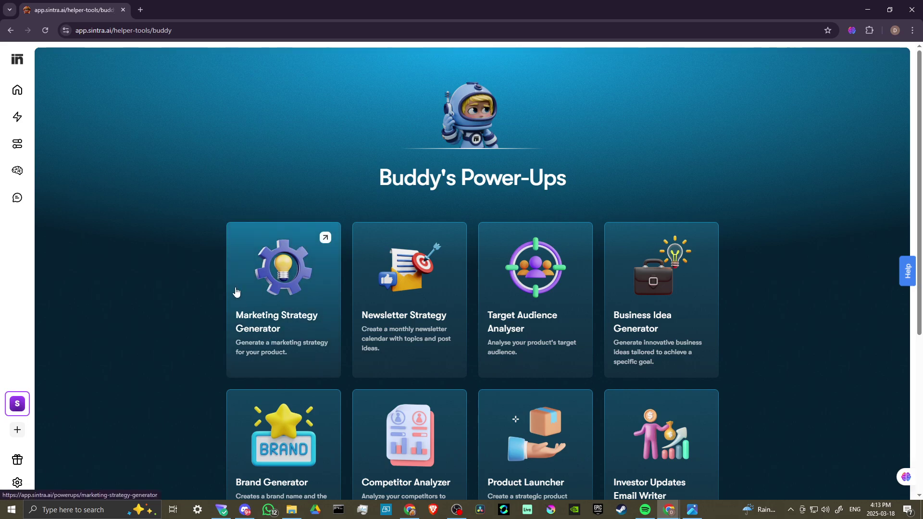
scroll(171, 202, "down", 3)
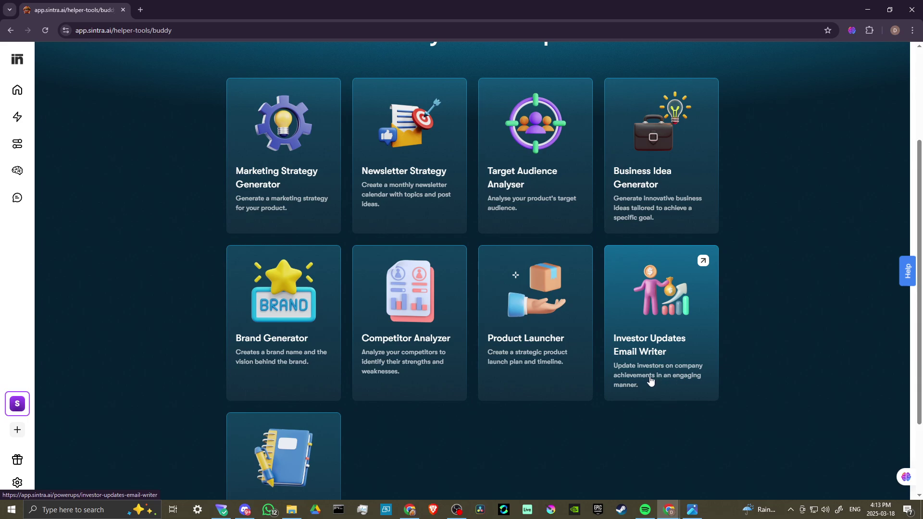
scroll(669, 377, "down", 2)
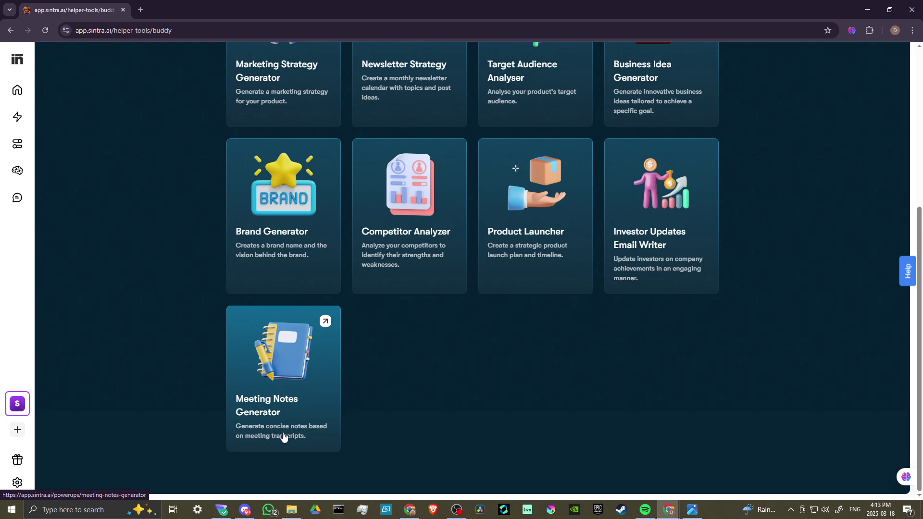
scroll(457, 433, "up", 5)
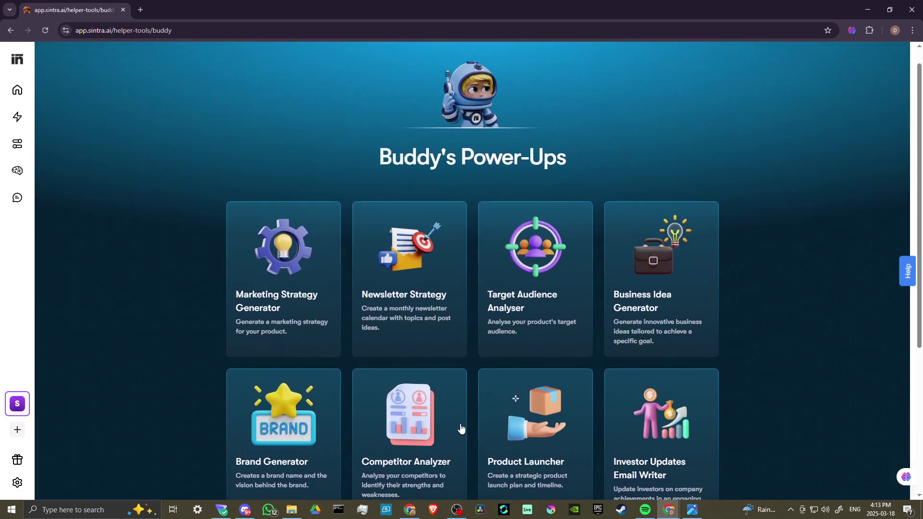
scroll(477, 349, "down", 4)
scroll(474, 352, "up", 2)
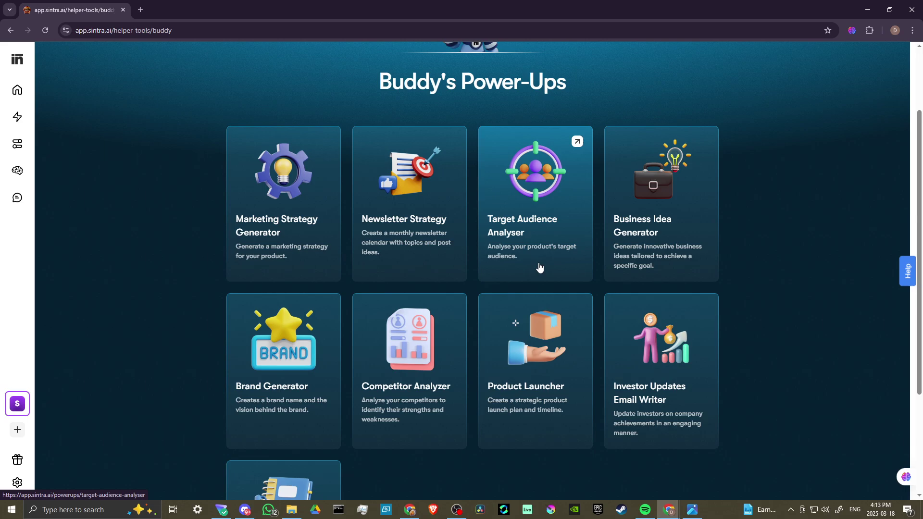
left_click(671, 262)
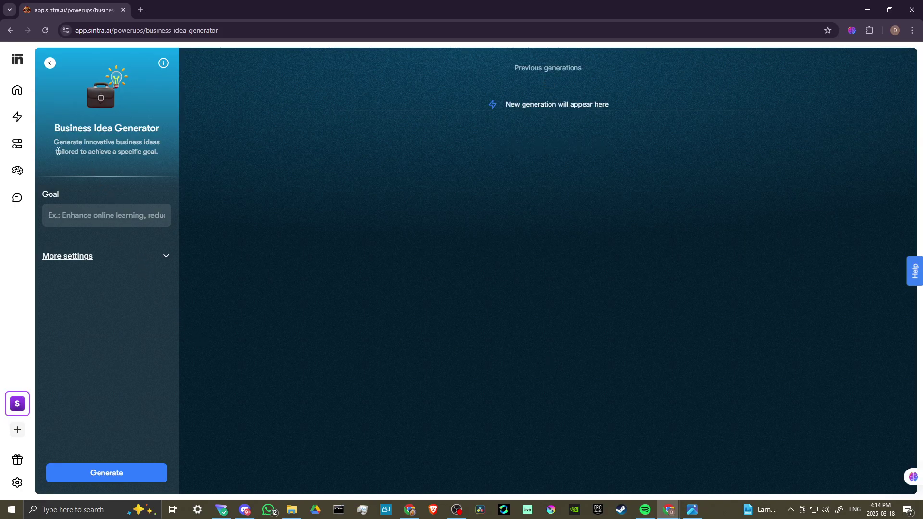
Step: Enter a Skill Craft revenue goal and custom instructions noting only 3 staff use Sintra
left_click(78, 219)
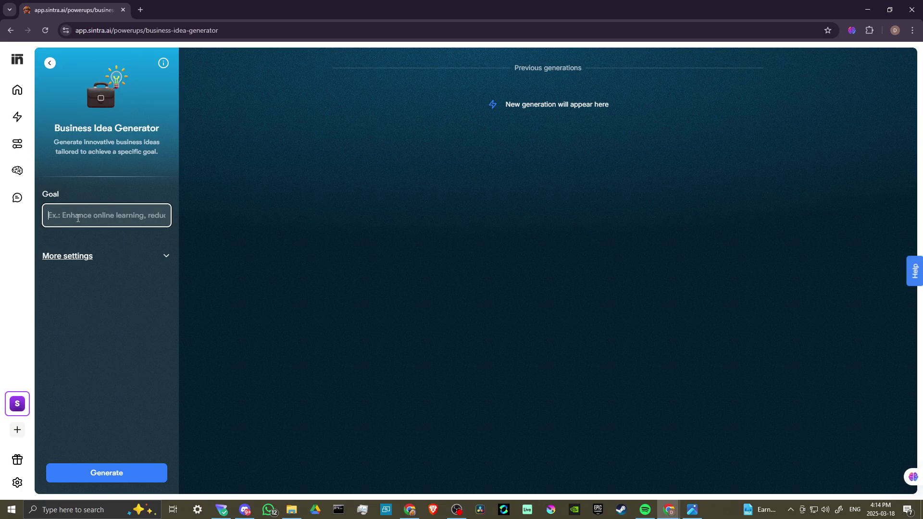
left_click(66, 259)
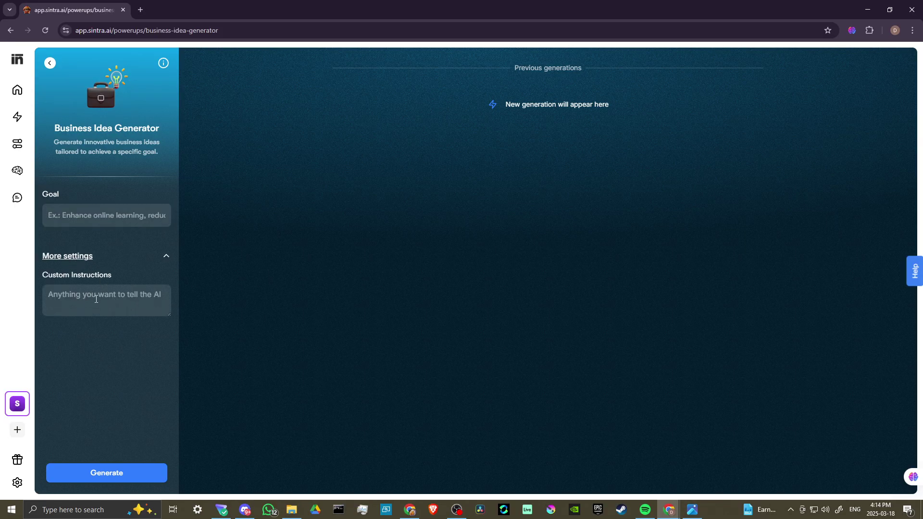
left_click(73, 210)
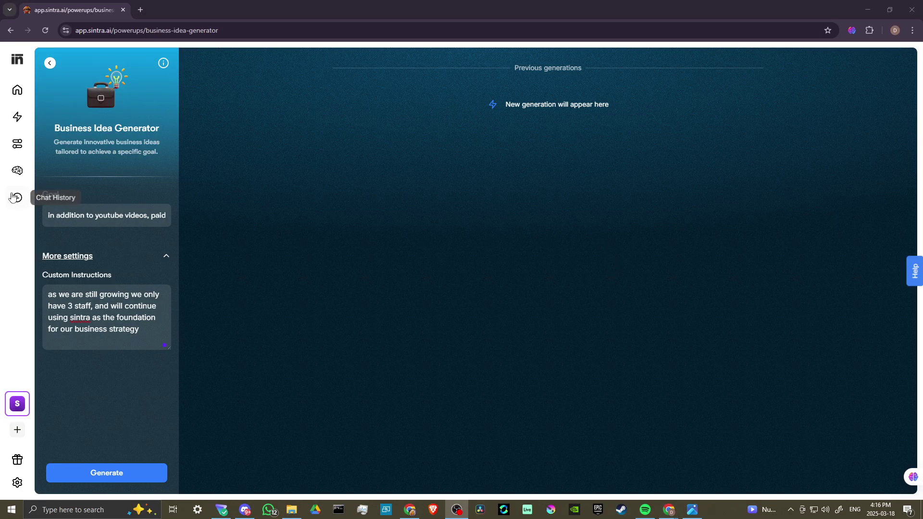
left_click_drag(102, 215, 48, 215)
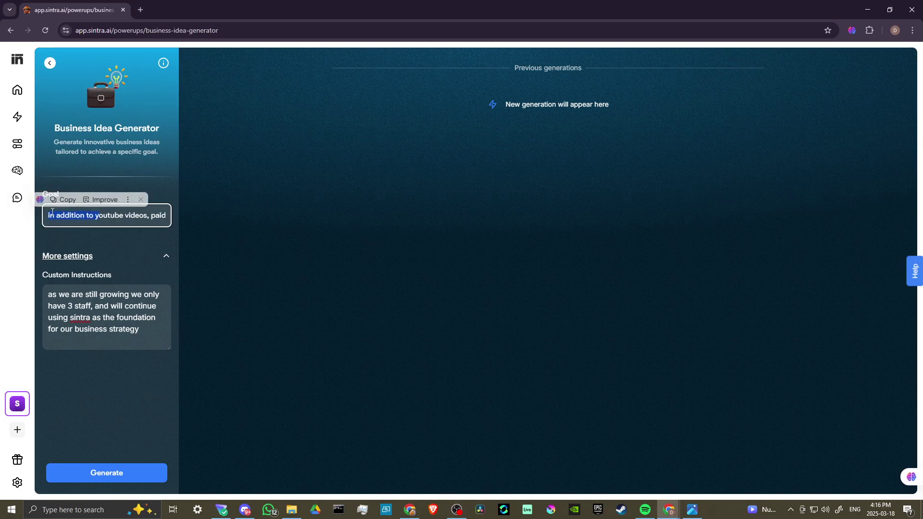
left_click(100, 238)
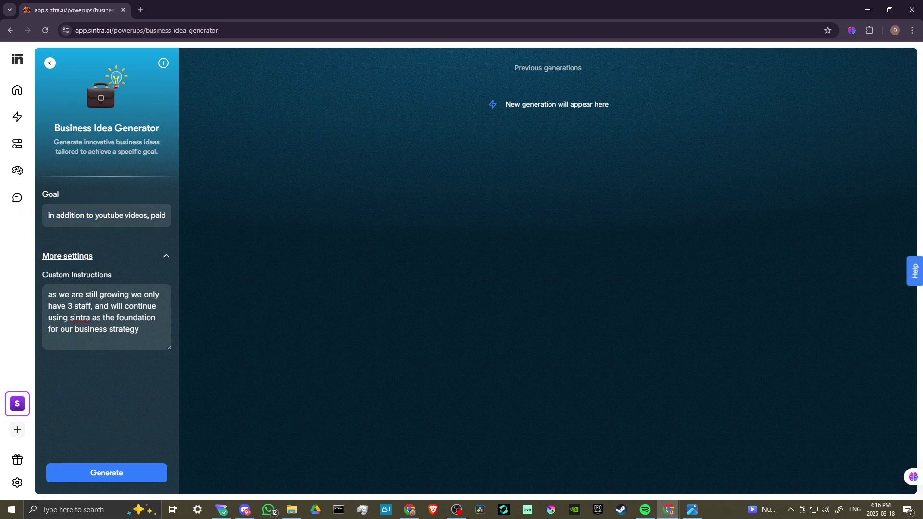
left_click_drag(69, 216, 152, 218)
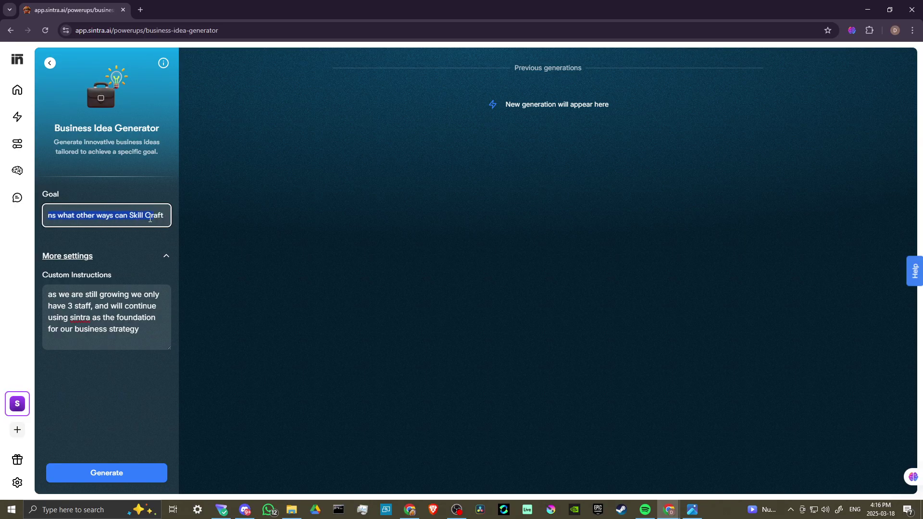
left_click_drag(74, 218, 174, 224)
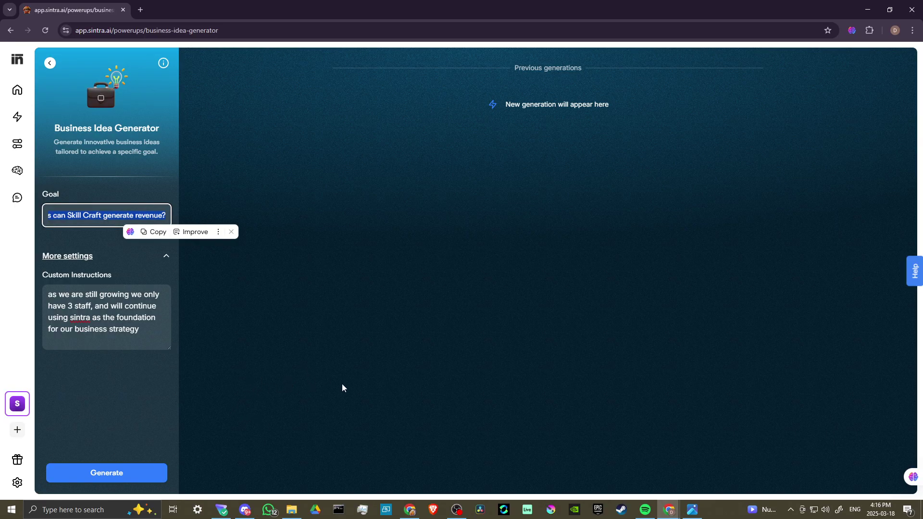
Step: Generate five revenue ideas for SkillCraft with the Business Idea Generator
left_click(110, 474)
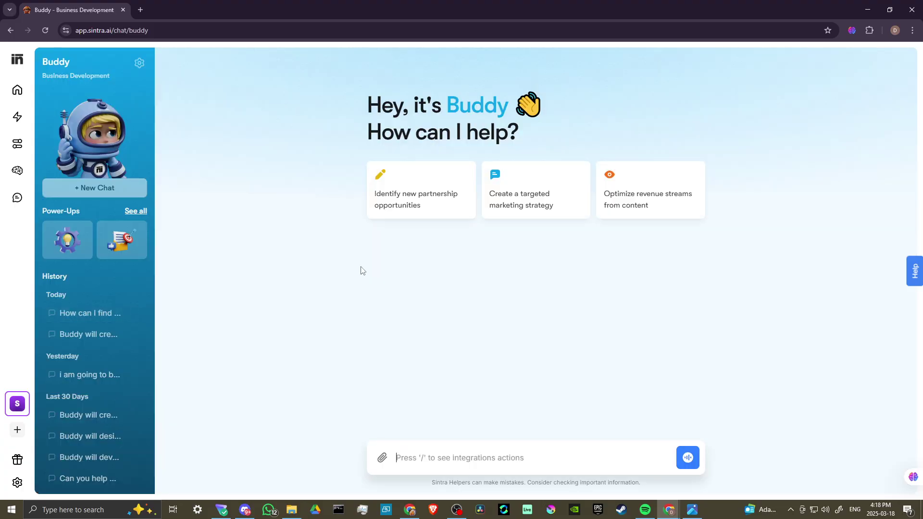
Step: Reopen the 'How can I find...' chat under Today to view Buddy's completed partnership answer
left_click(92, 313)
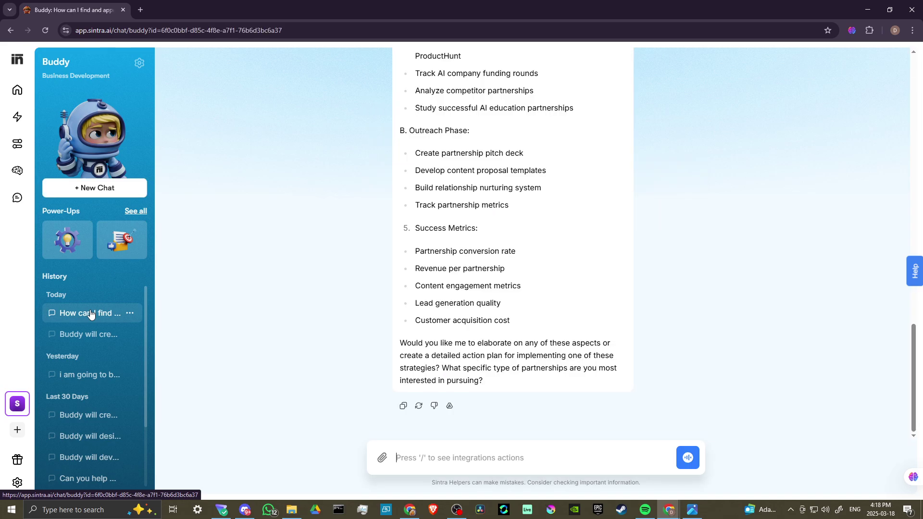